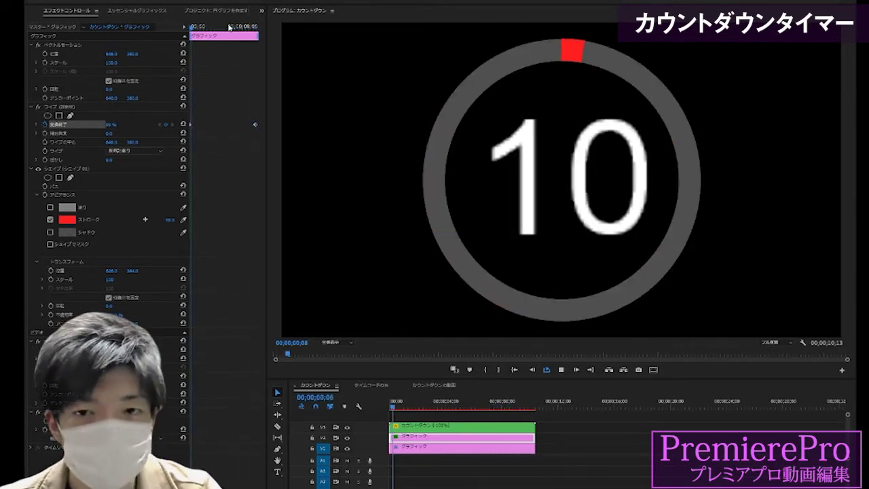
Stop playback and scrub the Effect Controls playhead between 09 and 08 to watch the red arc.
{"action": "left_click", "coordinate": [193, 29]}
{"action": "left_click_drag", "start_coordinate": [192, 29], "coordinate": [196, 31]}
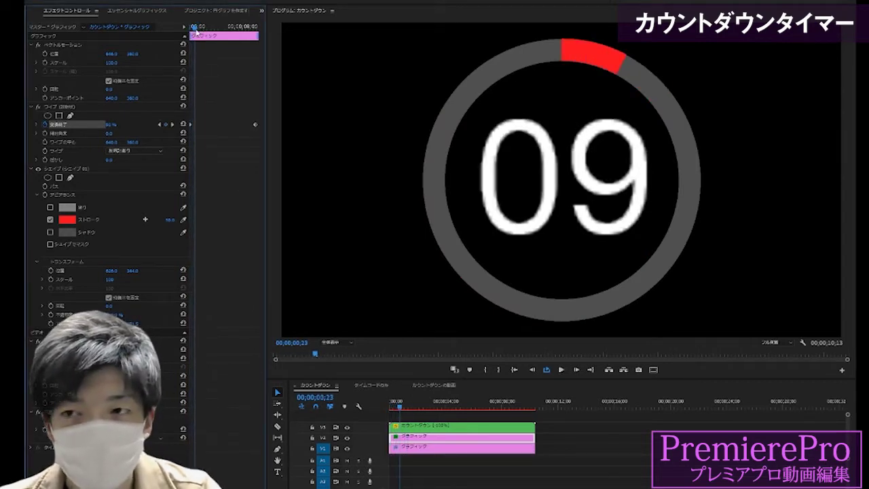
{"action": "left_click_drag", "start_coordinate": [195, 31], "coordinate": [203, 31]}
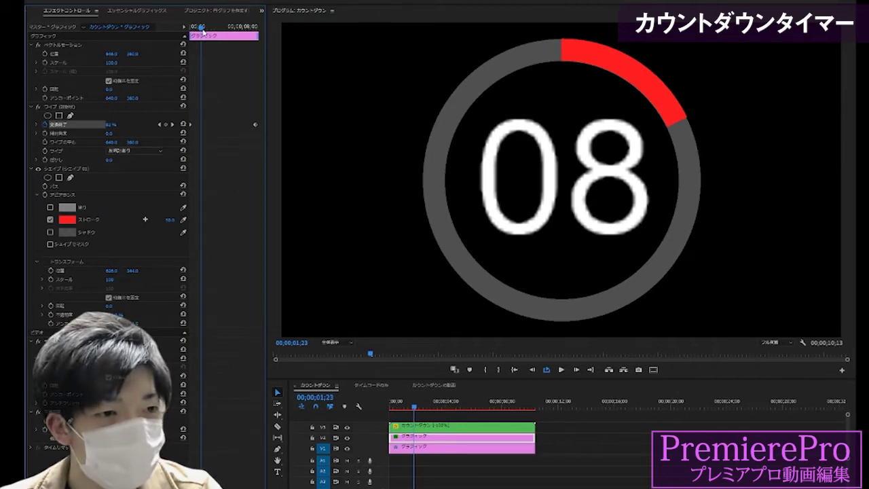
{"action": "left_click_drag", "start_coordinate": [202, 31], "coordinate": [185, 33]}
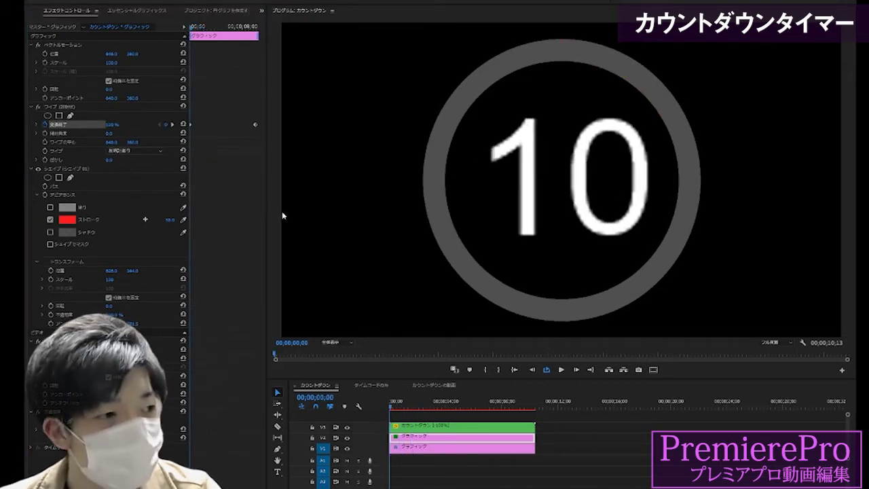
Scrub the timeline playhead from 10 to just past the one-second mark.
{"action": "left_click", "coordinate": [398, 405]}
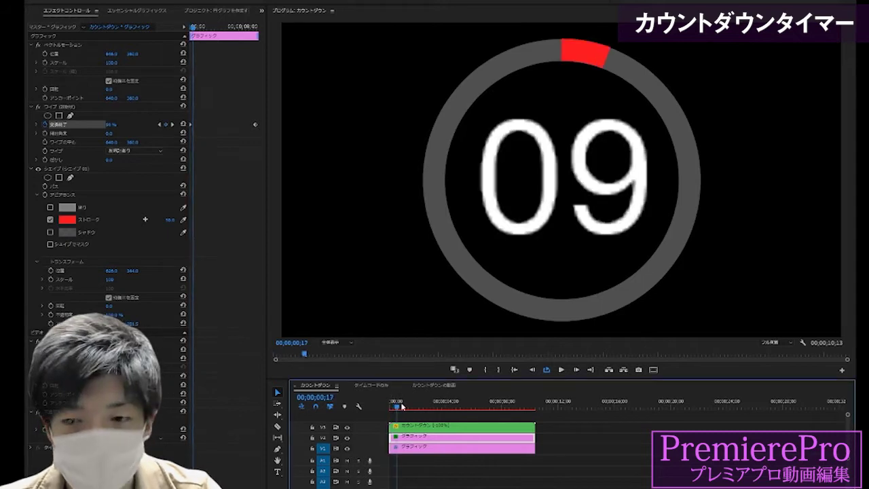
{"action": "left_click_drag", "start_coordinate": [397, 404], "coordinate": [405, 405]}
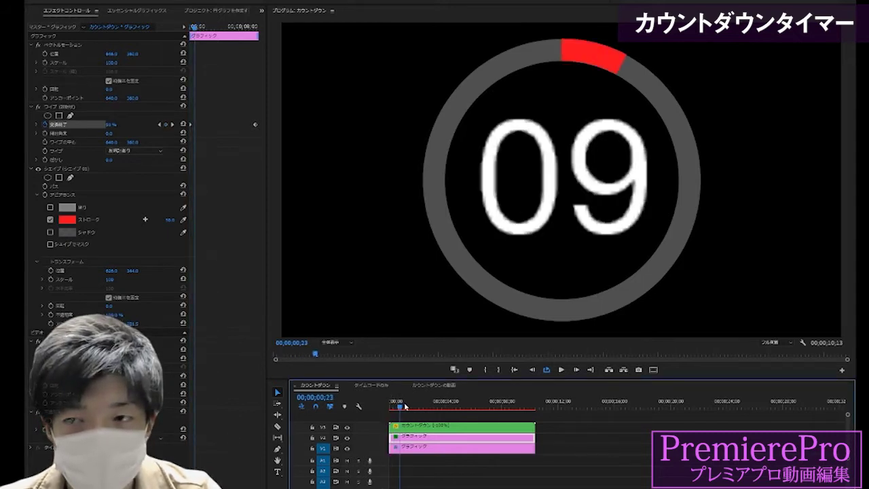
{"action": "left_click_drag", "start_coordinate": [404, 406], "coordinate": [409, 406]}
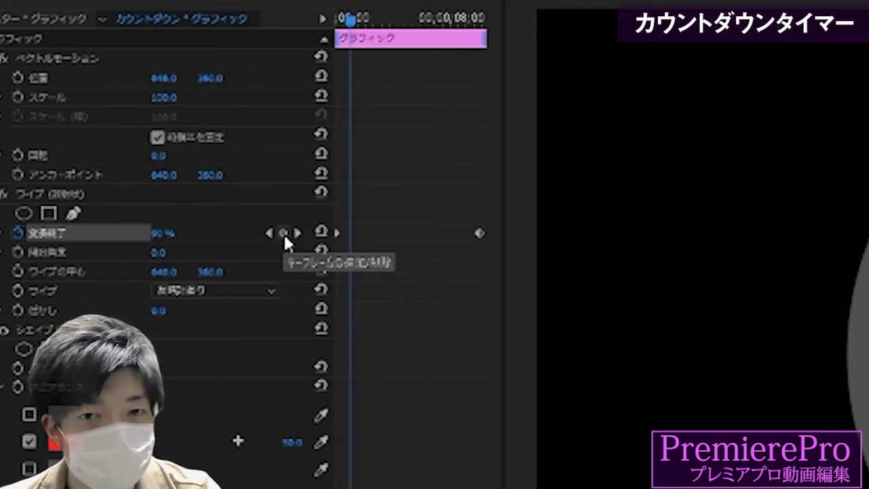
Add a Wipe Transition Completion (変換終了) keyframe at 00;00;01;01.
{"action": "left_click", "coordinate": [283, 232]}
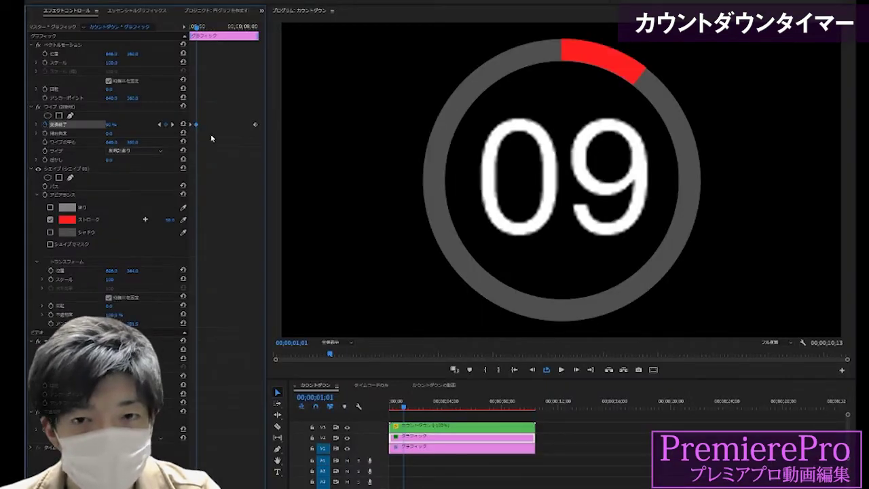
Add Wipe Transition Completion keyframes at exactly 1:00 and 2:00.
{"action": "left_click", "coordinate": [334, 397]}
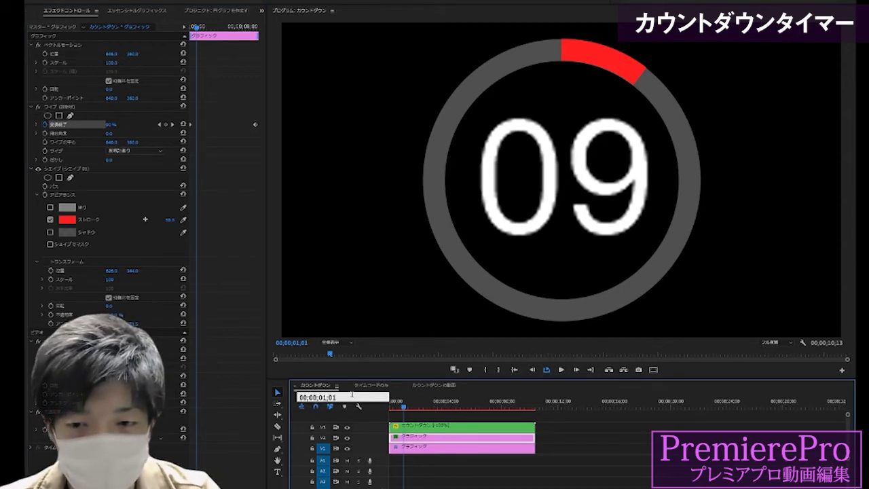
{"action": "type", "text": "100"}
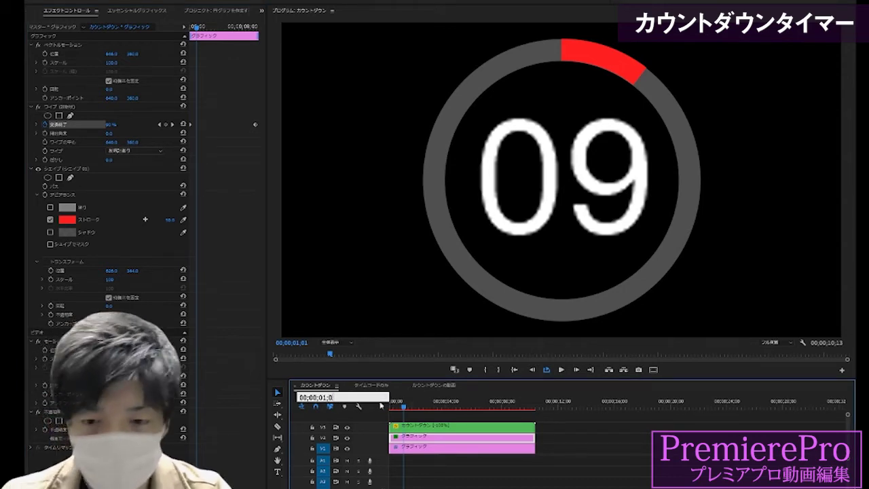
{"action": "key", "text": "Return"}
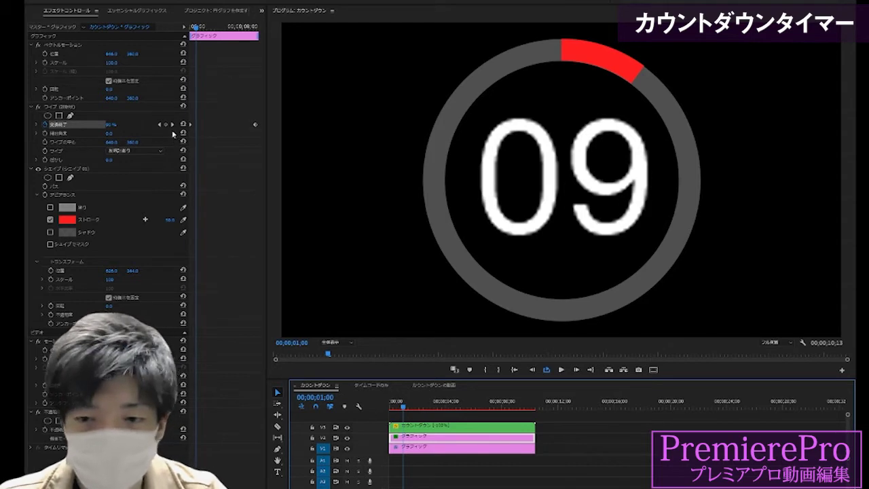
{"action": "left_click", "coordinate": [165, 125]}
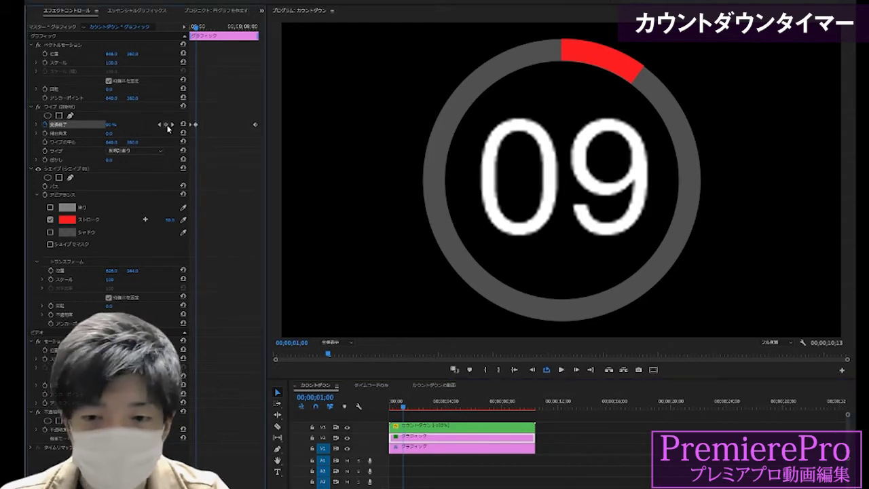
{"action": "left_click", "coordinate": [319, 398]}
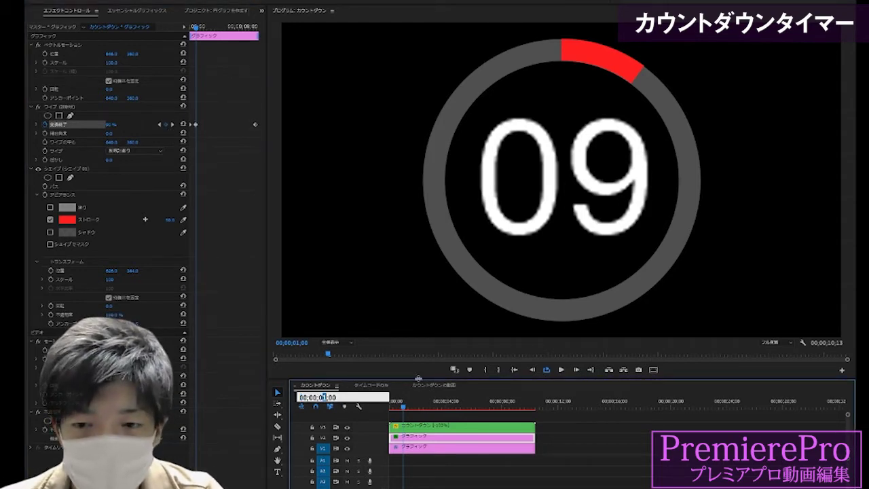
{"action": "type", "text": "200"}
{"action": "key", "text": "Return"}
{"action": "left_click", "coordinate": [167, 126]}
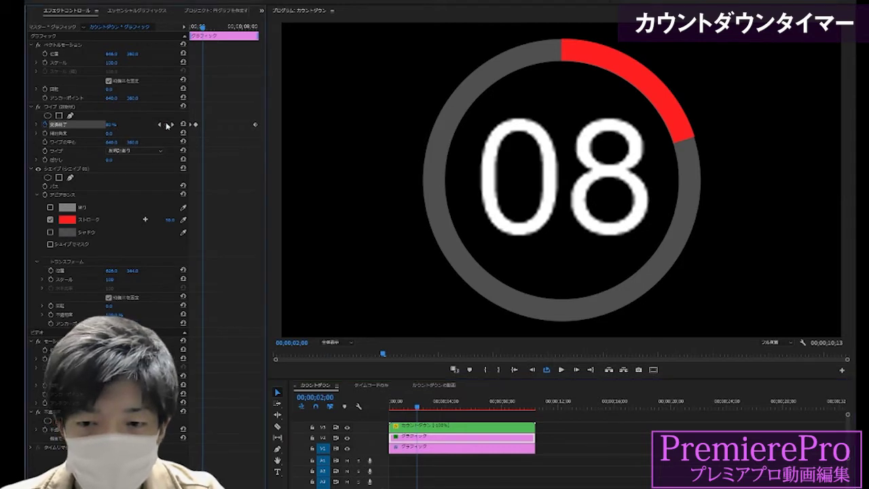
{"action": "left_click", "coordinate": [166, 125]}
Add a Wipe Transition Completion keyframe at 3:00, then move the playhead to 4:00.
{"action": "left_click", "coordinate": [321, 397]}
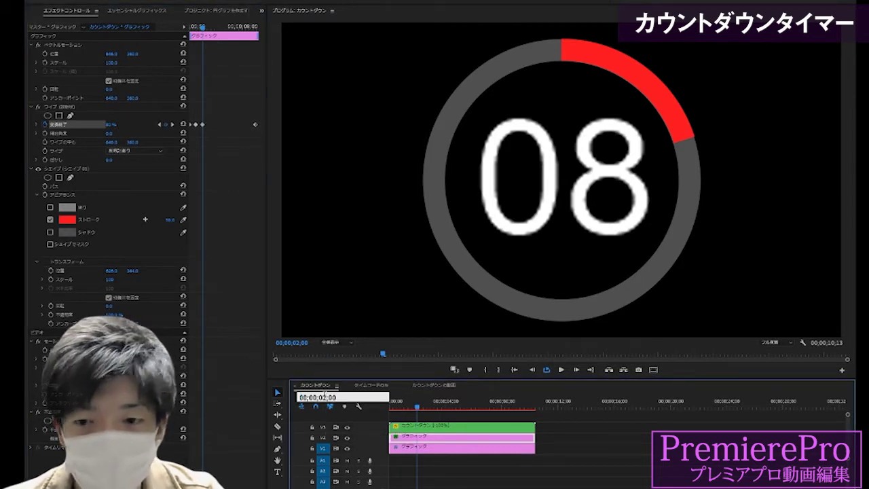
{"action": "type", "text": "300"}
{"action": "key", "text": "Return"}
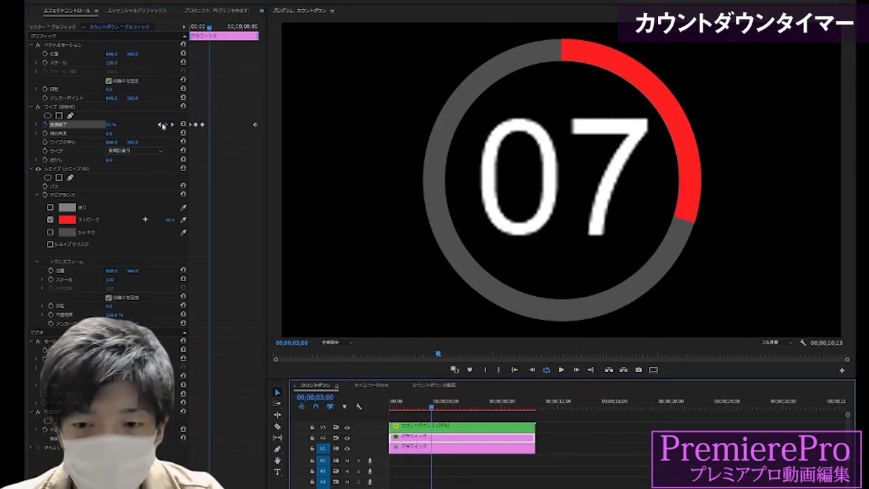
{"action": "left_click", "coordinate": [161, 125]}
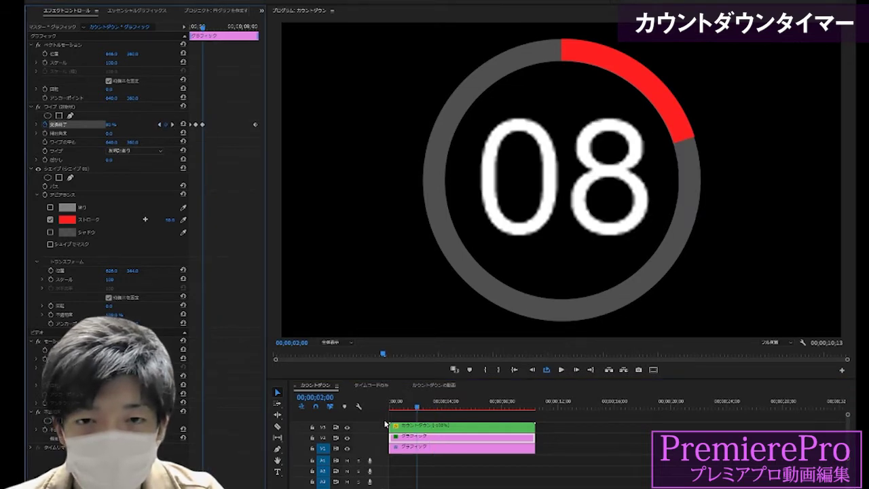
{"action": "left_click", "coordinate": [326, 398]}
{"action": "type", "text": "3"}
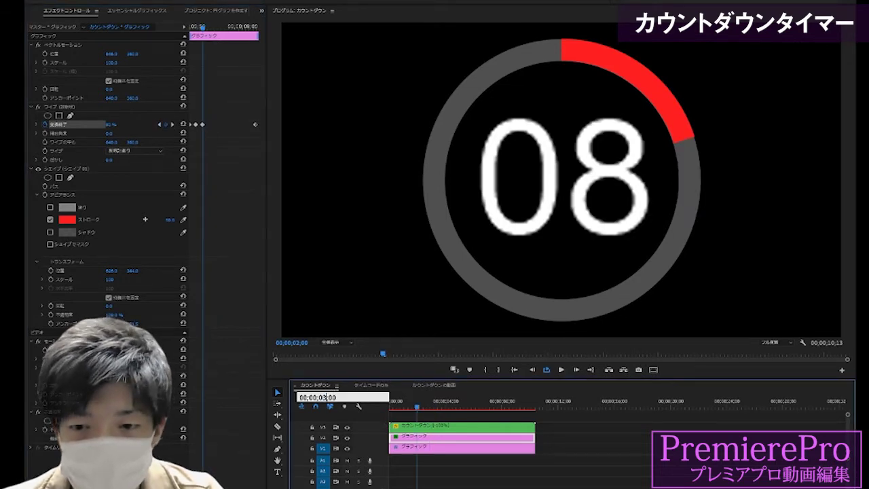
{"action": "key", "text": "Return"}
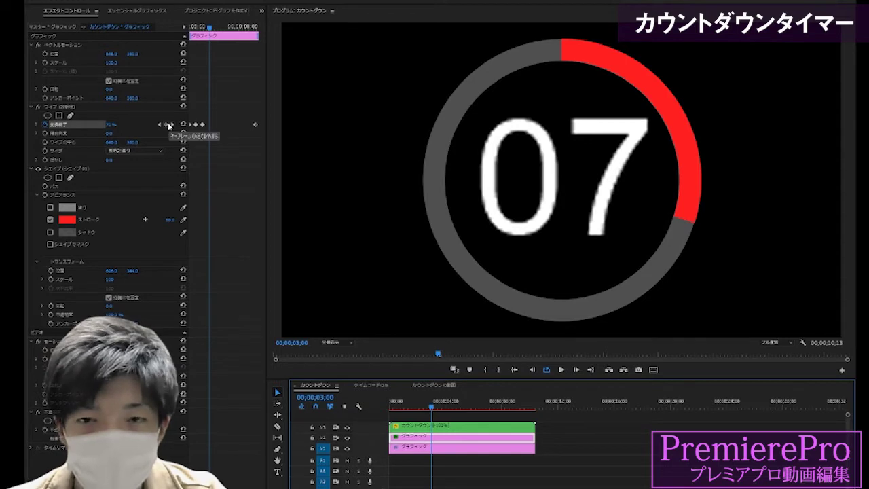
{"action": "left_click", "coordinate": [167, 124]}
{"action": "left_click", "coordinate": [328, 398]}
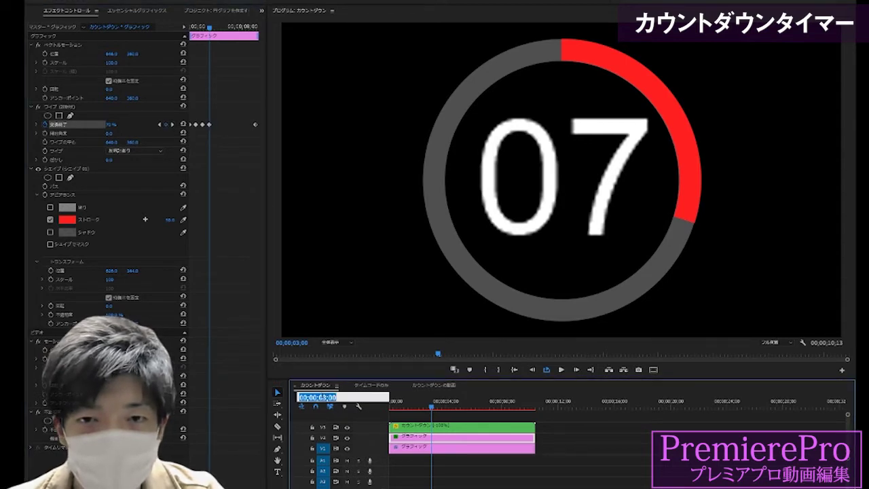
{"action": "type", "text": "4"}
{"action": "key", "text": "Return"}
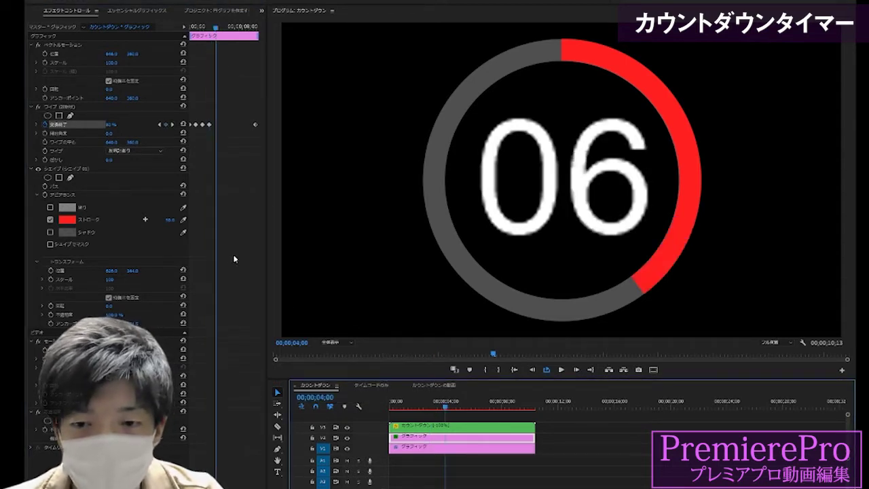
Add Wipe Transition Completion keyframes at 4, 5 and 6 seconds.
{"action": "left_click", "coordinate": [165, 124]}
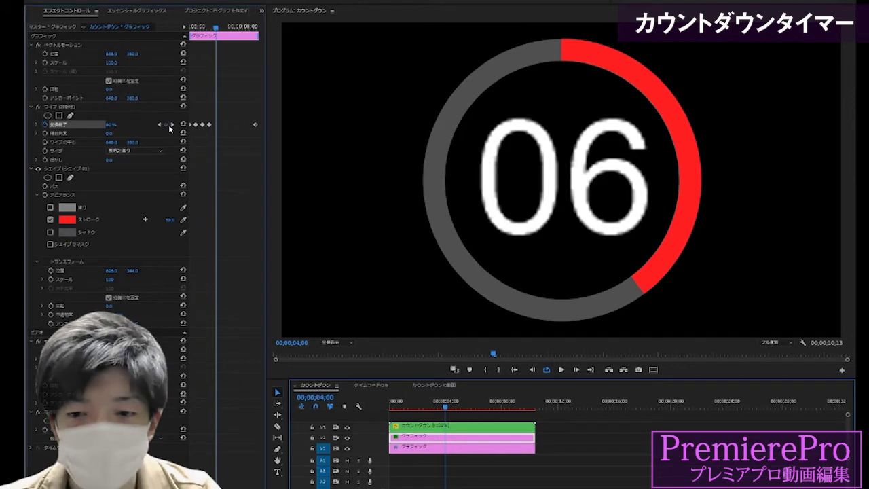
{"action": "left_click", "coordinate": [324, 397]}
{"action": "type", "text": "5"}
{"action": "key", "text": "Return"}
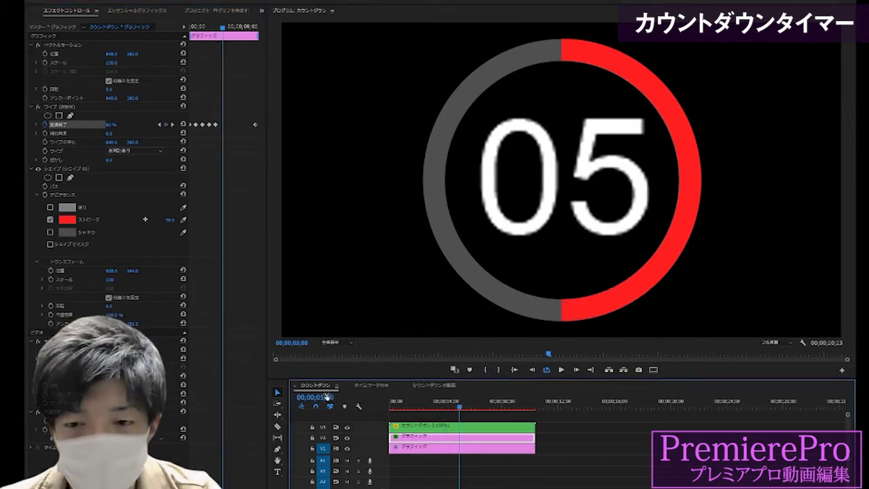
{"action": "left_click", "coordinate": [166, 124]}
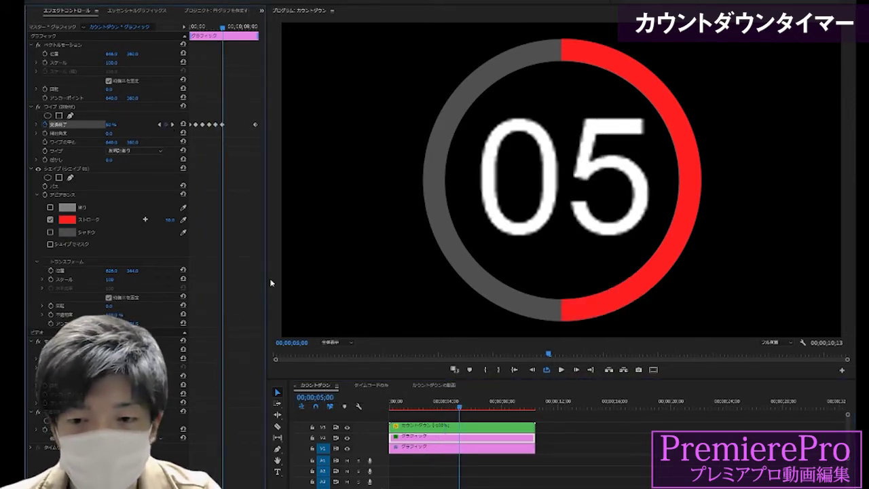
{"action": "left_click", "coordinate": [330, 397]}
{"action": "type", "text": "6"}
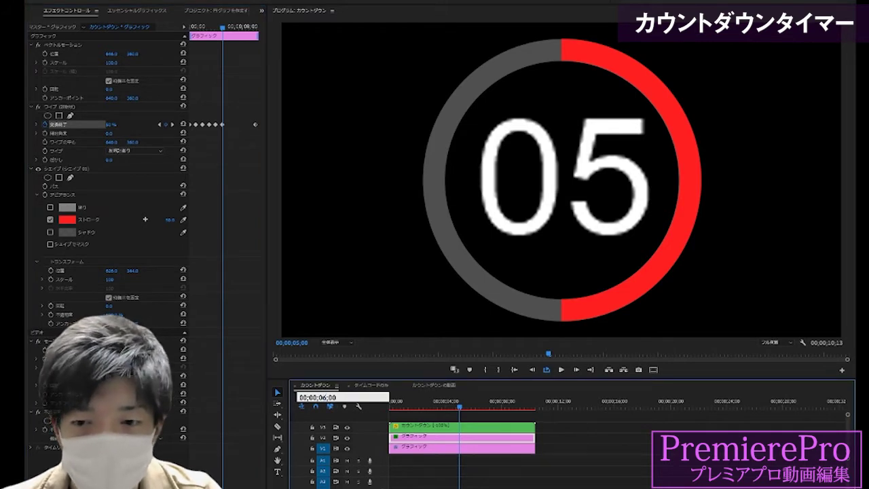
{"action": "key", "text": "Return"}
{"action": "left_click", "coordinate": [168, 125]}
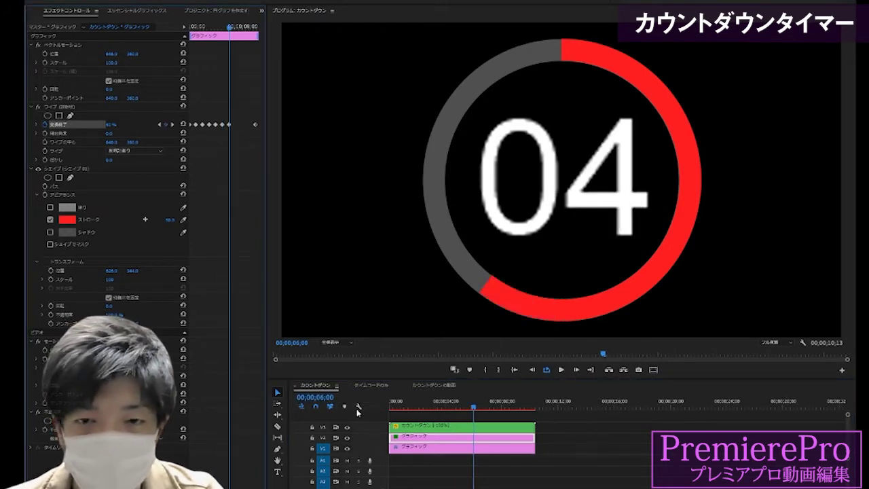
Add Wipe Transition Completion keyframes at 8 and 9 seconds.
{"action": "left_click", "coordinate": [319, 397]}
{"action": "type", "text": "7"}
{"action": "key", "text": "Return"}
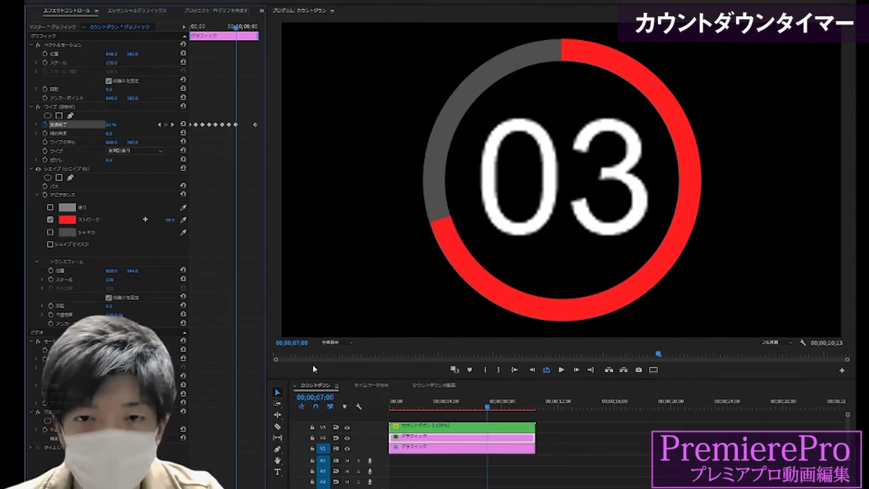
{"action": "left_click", "coordinate": [325, 397]}
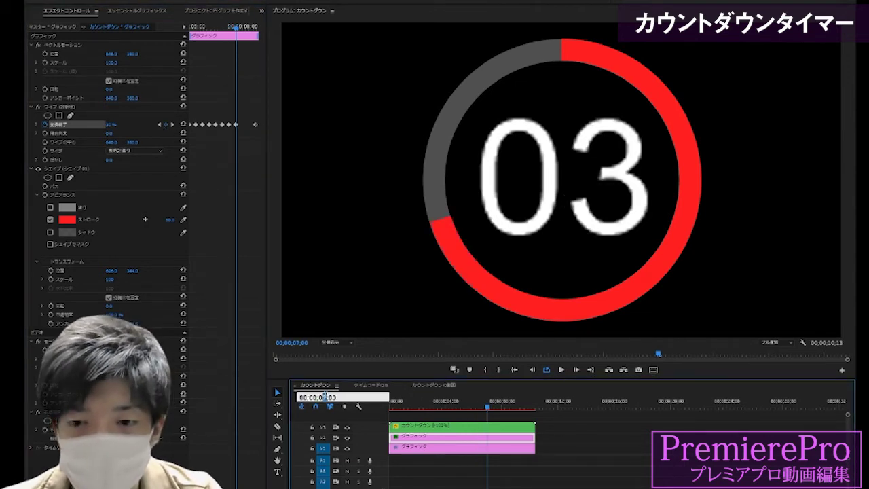
{"action": "type", "text": "8"}
{"action": "key", "text": "Return"}
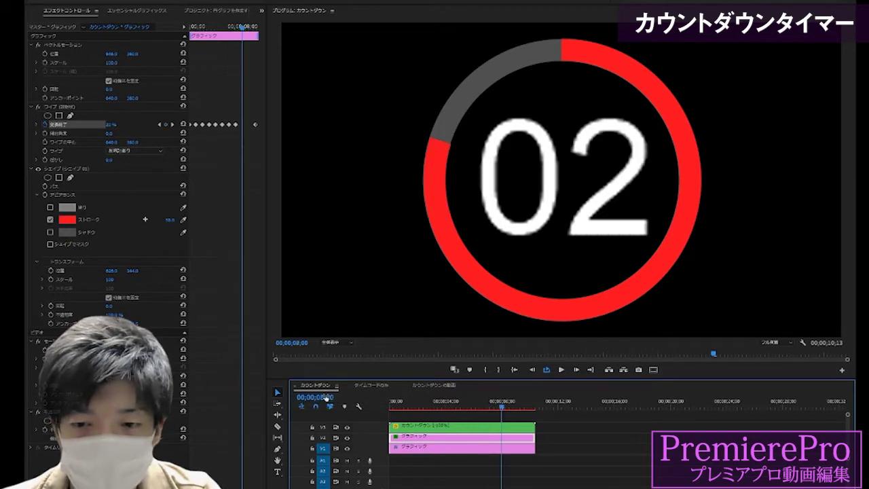
{"action": "left_click", "coordinate": [167, 125]}
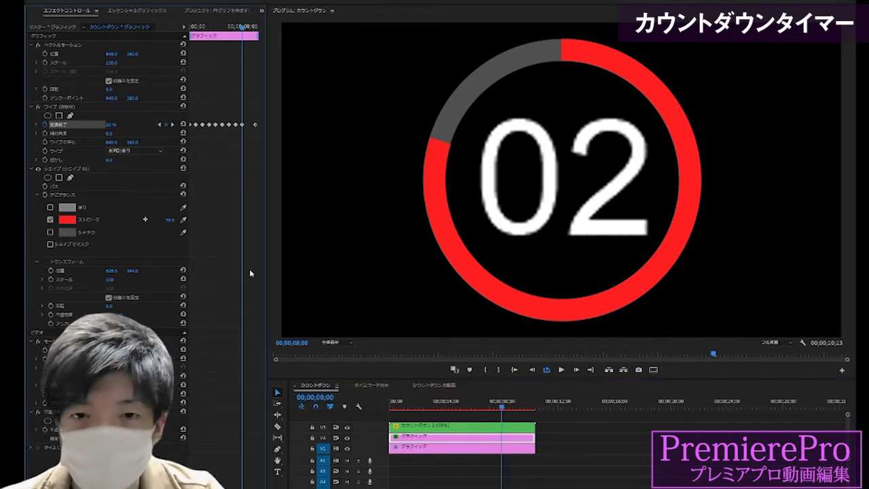
{"action": "left_click", "coordinate": [316, 395]}
{"action": "type", "text": "9"}
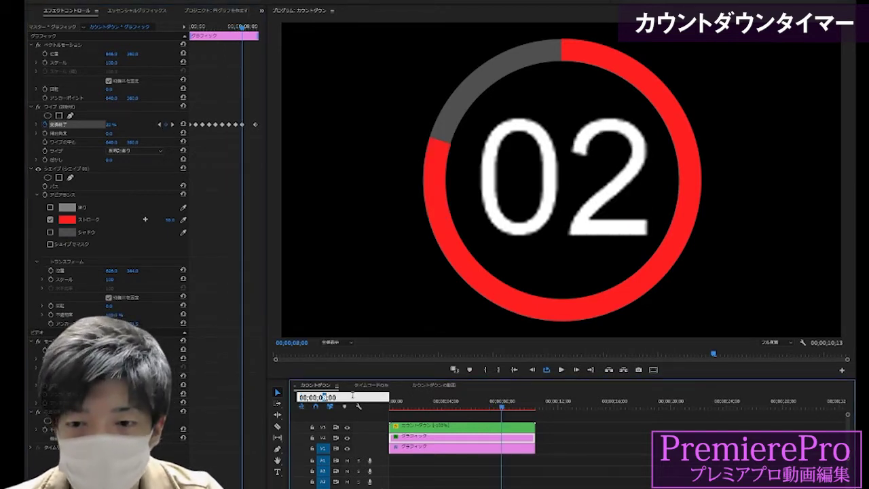
{"action": "key", "text": "Return"}
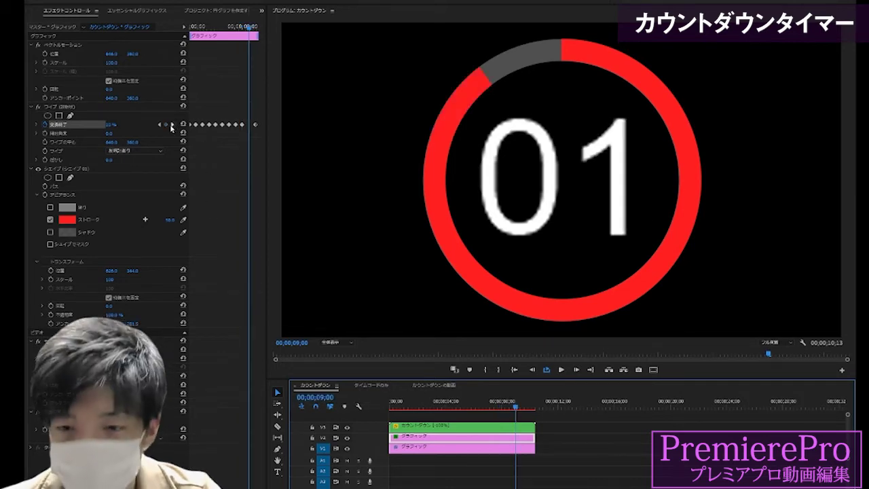
{"action": "left_click", "coordinate": [166, 124]}
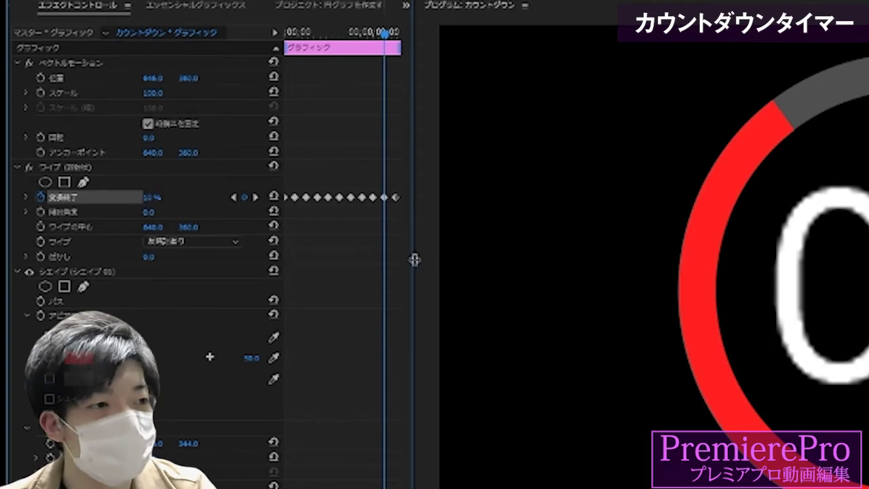
Widen Effect Controls and play the countdown from the start to preview the growing arc.
{"action": "left_click_drag", "start_coordinate": [414, 260], "coordinate": [618, 273]}
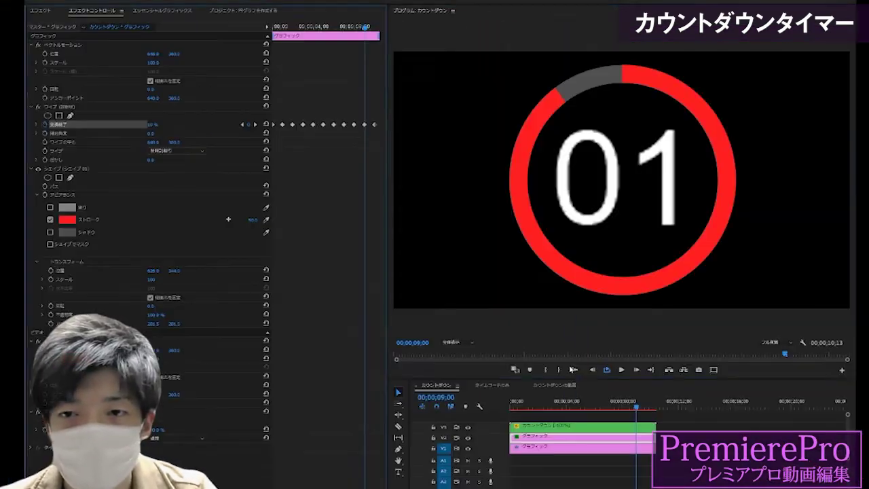
{"action": "left_click", "coordinate": [593, 370]}
{"action": "left_click", "coordinate": [621, 370]}
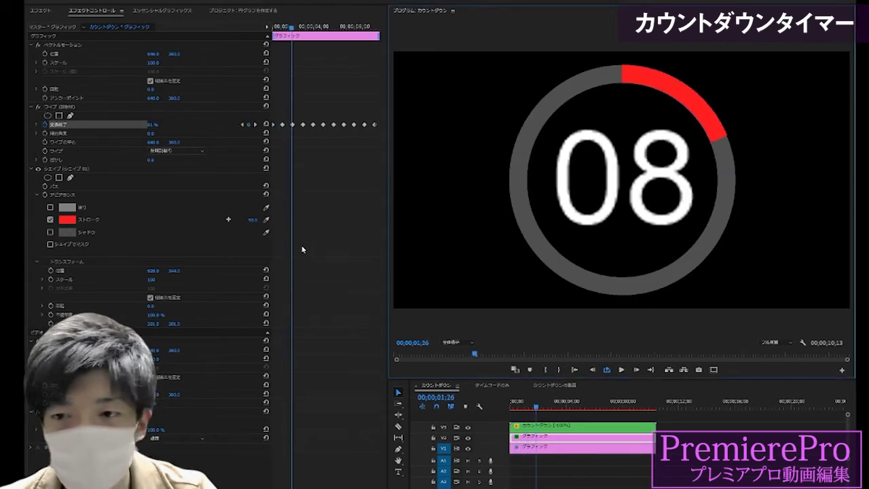
{"action": "left_click", "coordinate": [321, 219]}
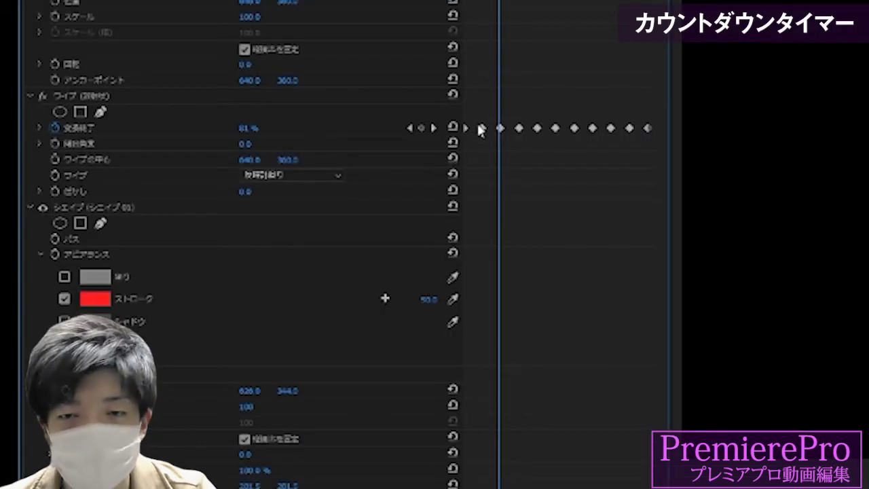
Open the wipe keyframes' interpolation menu several times, closing it without applying a change.
{"action": "right_click", "coordinate": [283, 125]}
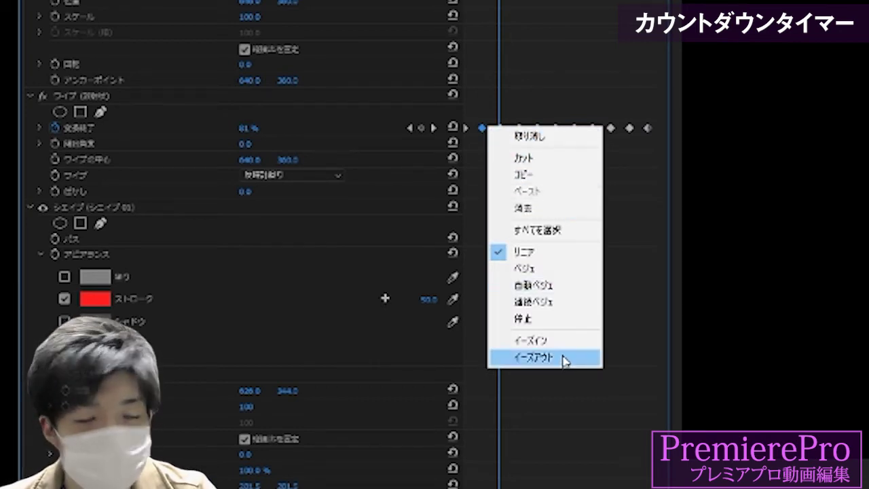
{"action": "left_click", "coordinate": [576, 89]}
{"action": "key", "text": "ctrl+a"}
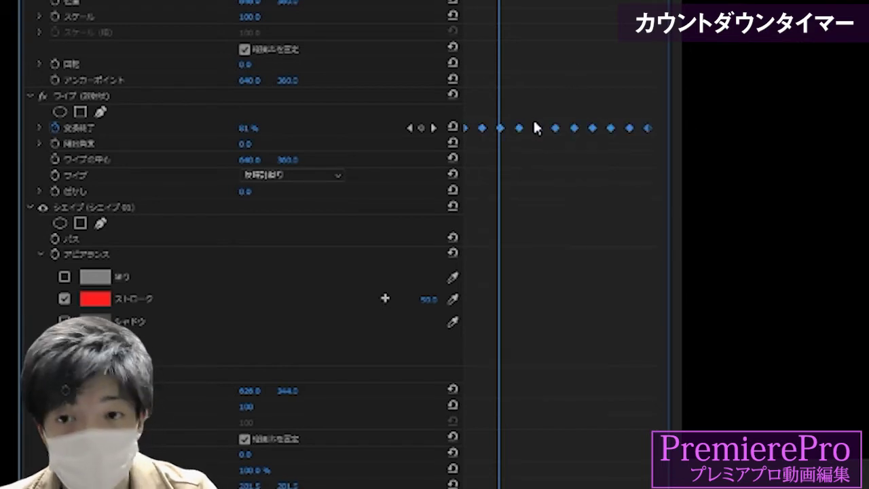
{"action": "left_click", "coordinate": [539, 102]}
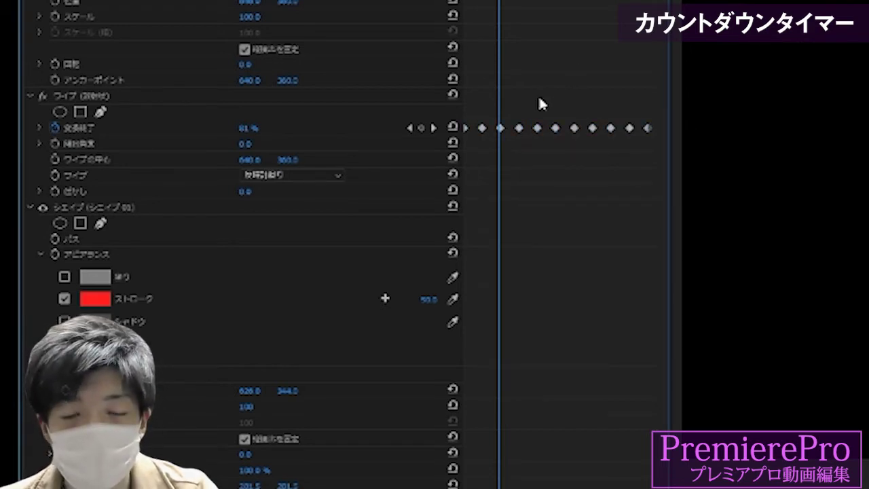
{"action": "right_click", "coordinate": [500, 128]}
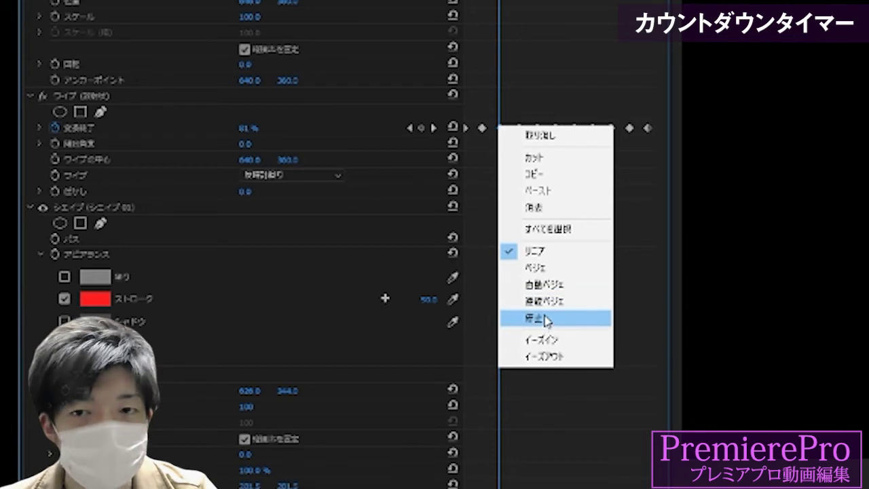
{"action": "left_click", "coordinate": [543, 268]}
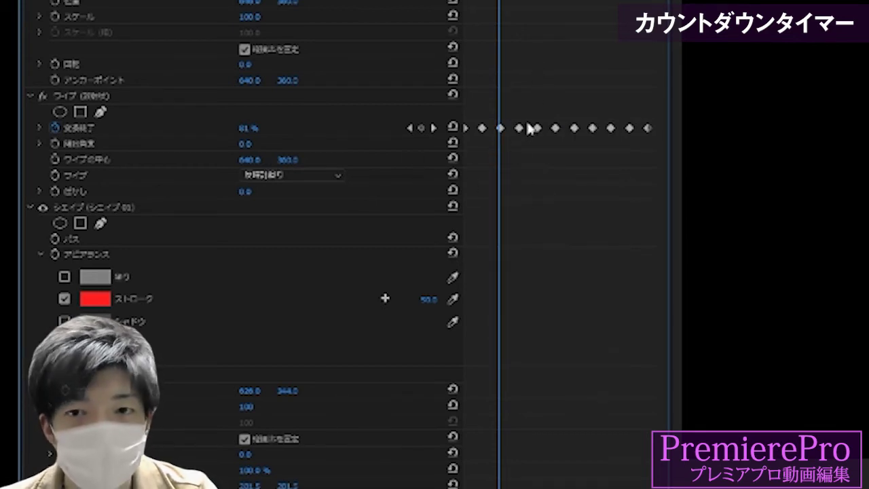
{"action": "key", "text": "ctrl+a"}
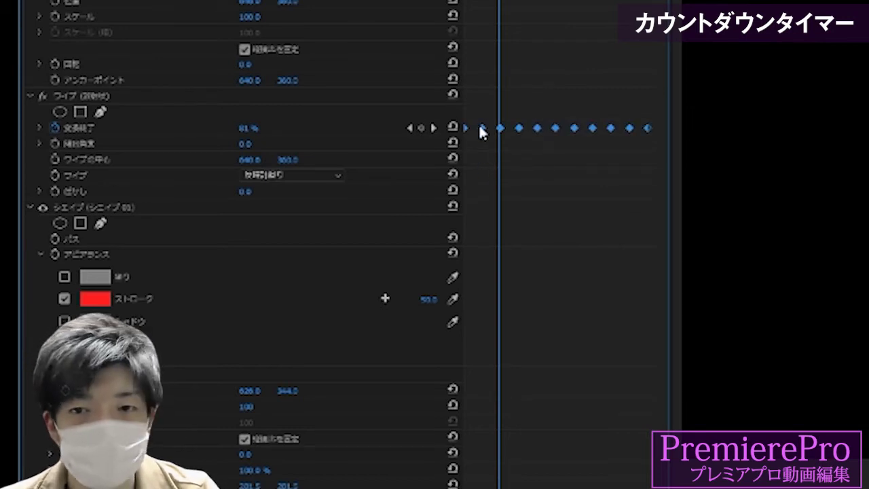
{"action": "right_click", "coordinate": [481, 129]}
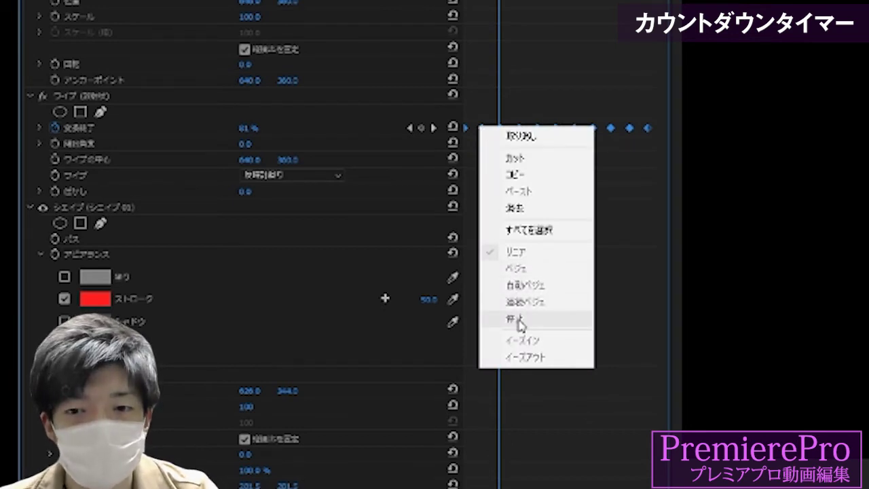
{"action": "left_click", "coordinate": [577, 138]}
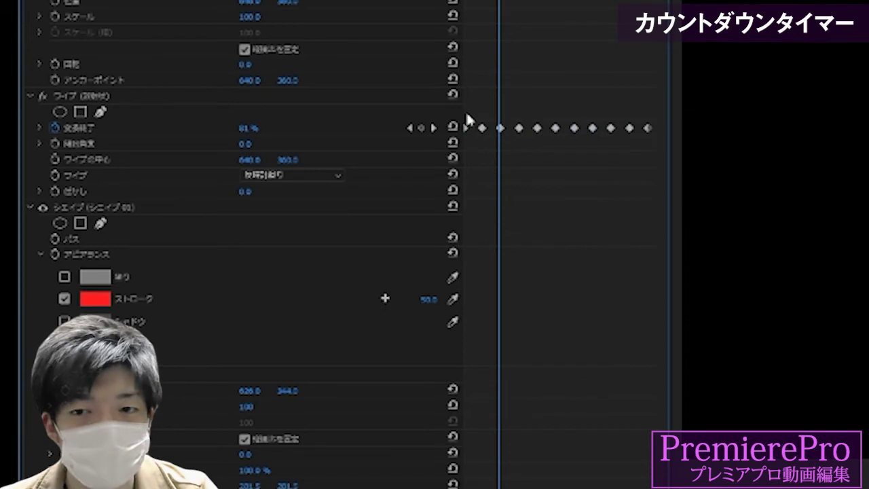
{"action": "left_click_drag", "start_coordinate": [465, 115], "coordinate": [653, 145]}
{"action": "right_click", "coordinate": [595, 136]}
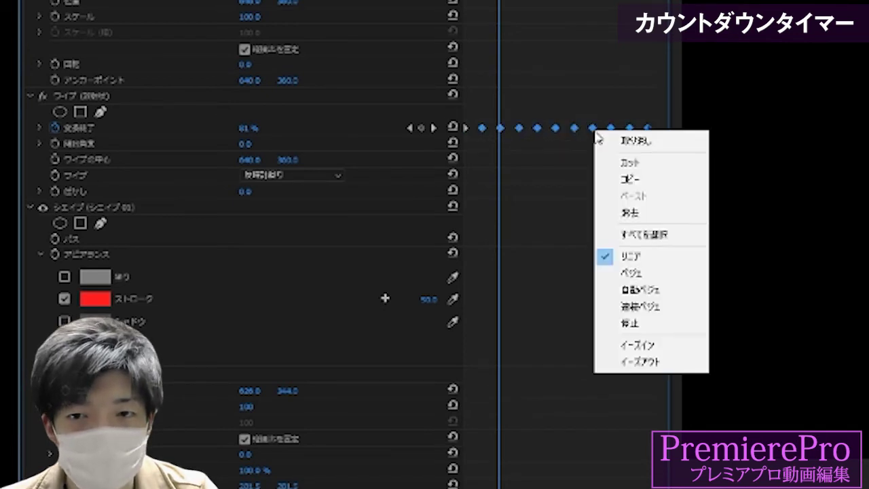
{"action": "left_click", "coordinate": [552, 181]}
Marquee-select all Transition Completion keyframes and set them to Hold (停止) interpolation.
{"action": "left_click_drag", "start_coordinate": [469, 118], "coordinate": [541, 156]}
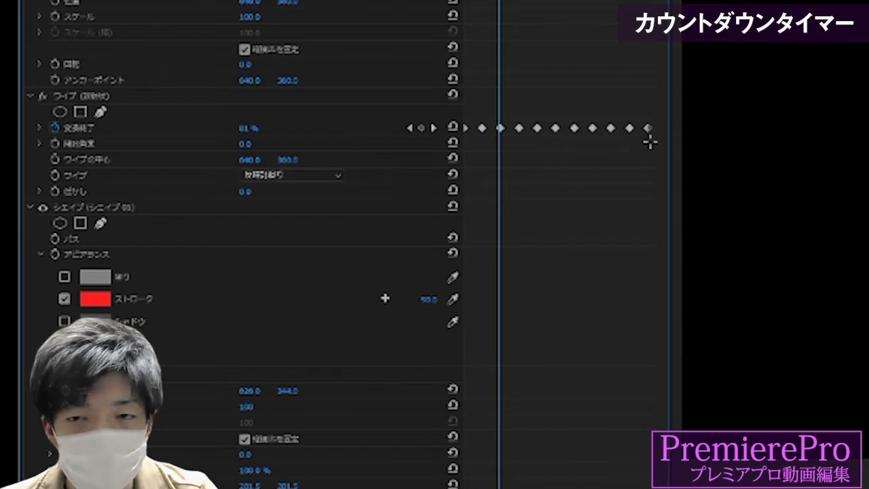
{"action": "left_click_drag", "start_coordinate": [650, 143], "coordinate": [452, 122]}
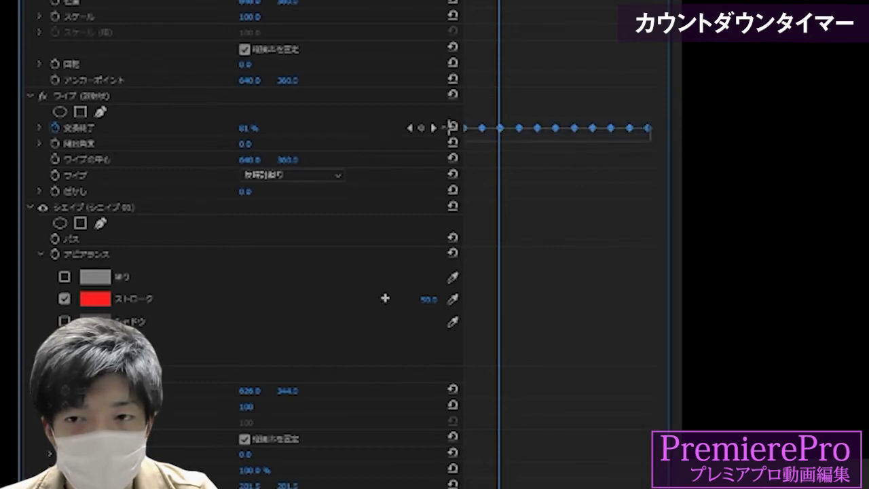
{"action": "right_click", "coordinate": [480, 128]}
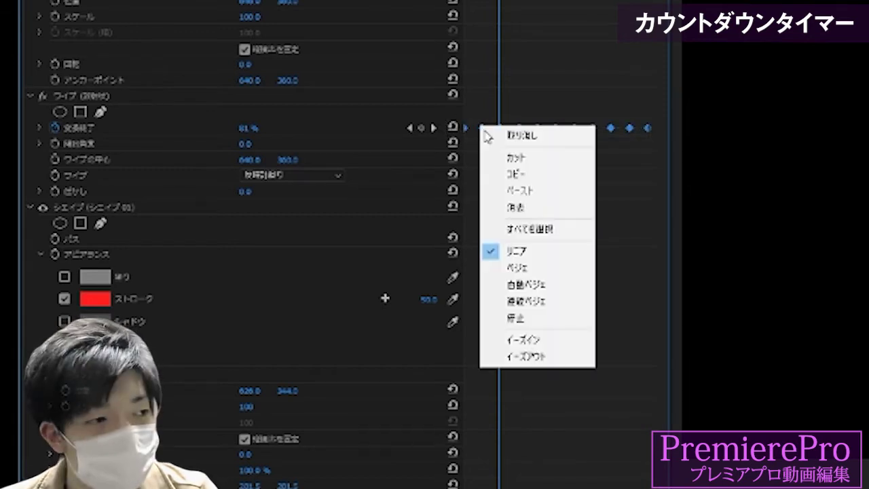
{"action": "left_click", "coordinate": [520, 319]}
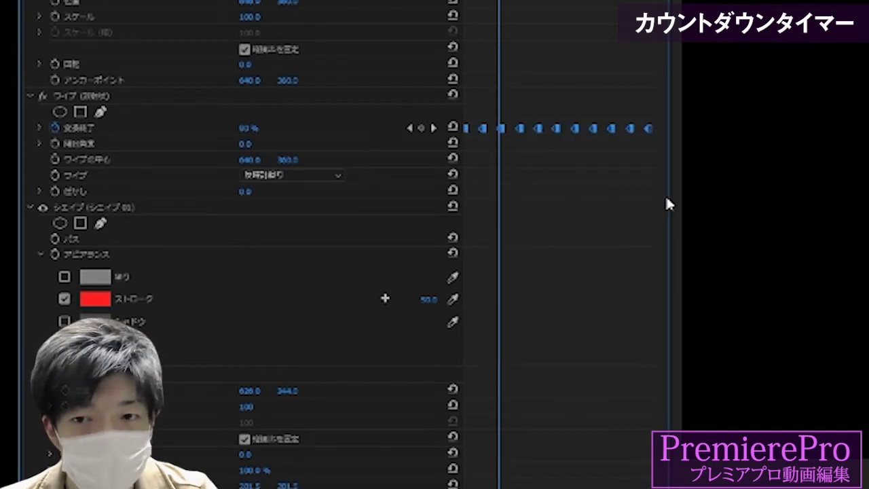
Resize the Effect Controls settings and keyframe areas, and return to the clip start.
{"action": "left_click_drag", "start_coordinate": [669, 196], "coordinate": [749, 196]}
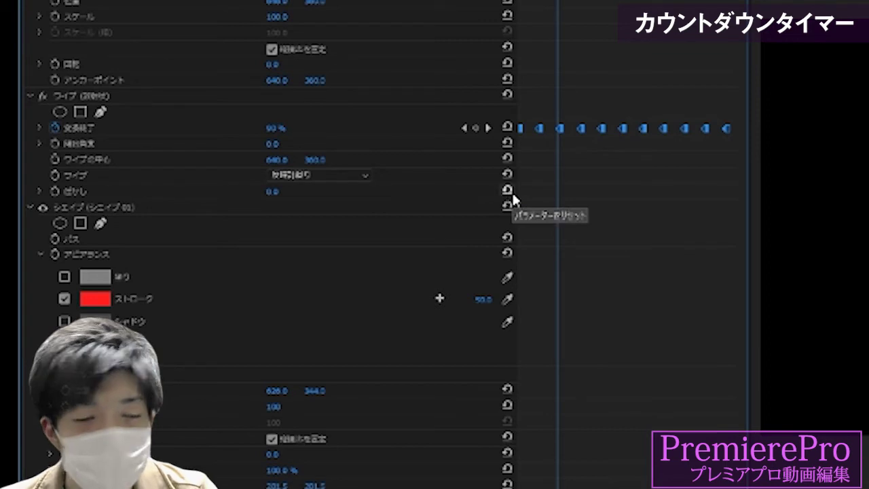
{"action": "left_click_drag", "start_coordinate": [517, 193], "coordinate": [388, 195]}
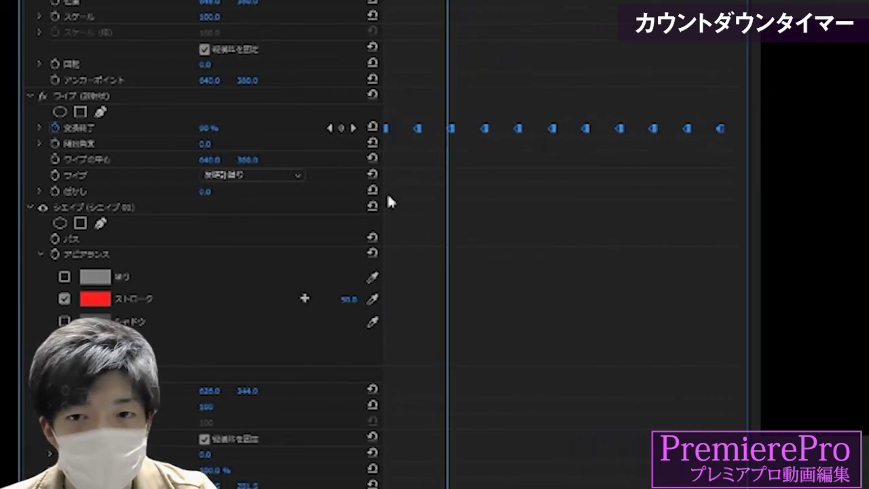
{"action": "key", "text": "Home"}
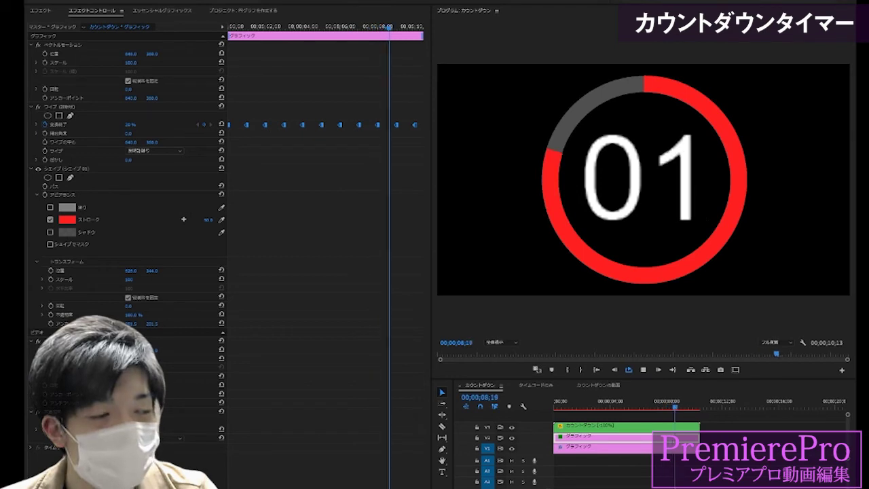
Scrub back to 00;00;00;00 and play the countdown to check the arc steps each second.
{"action": "left_click_drag", "start_coordinate": [235, 26], "coordinate": [238, 27]}
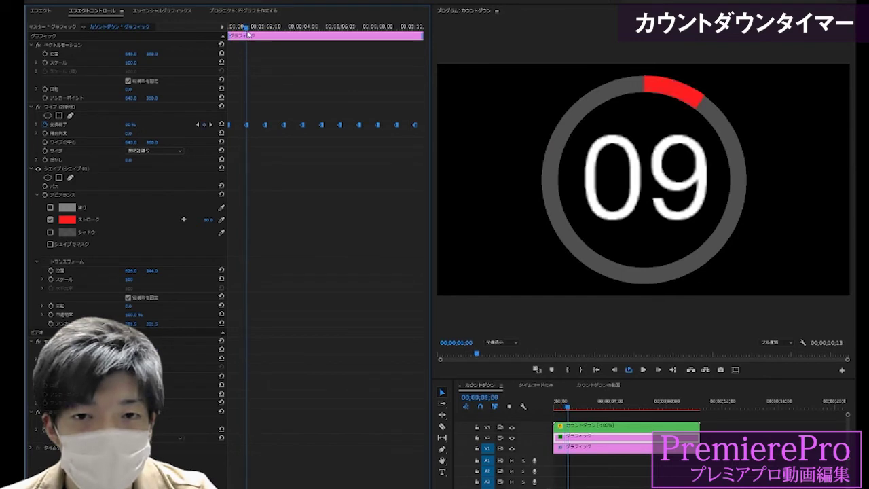
{"action": "mouse_move", "coordinate": [249, 34]}
{"action": "left_mouse_down"}
{"action": "mouse_move", "coordinate": [283, 39]}
{"action": "mouse_move", "coordinate": [225, 35]}
{"action": "left_mouse_up"}
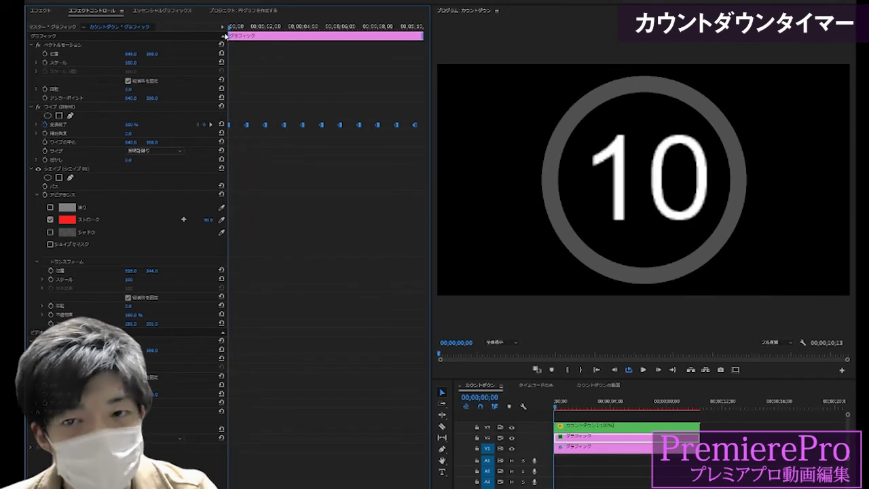
{"action": "left_click", "coordinate": [644, 370]}
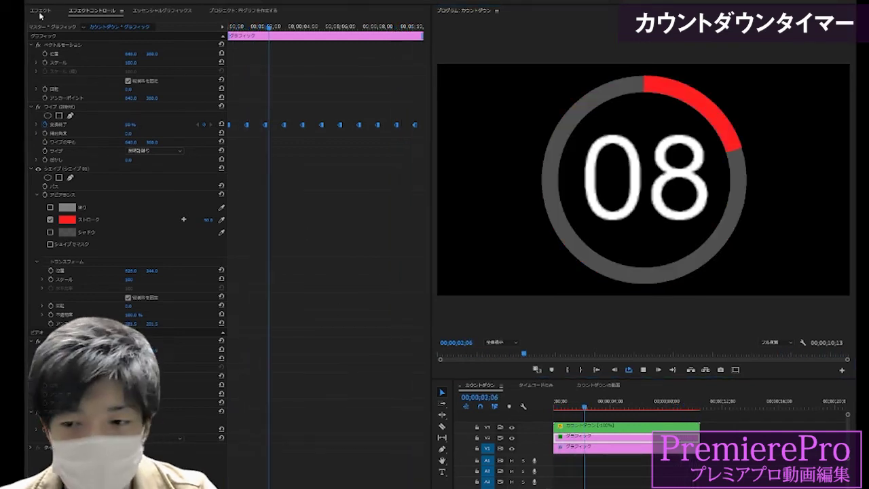
{"action": "key", "text": "shift+7"}
Expand the 素材 bin and open the カウントダウンの動画 sequence.
{"action": "left_click", "coordinate": [251, 12]}
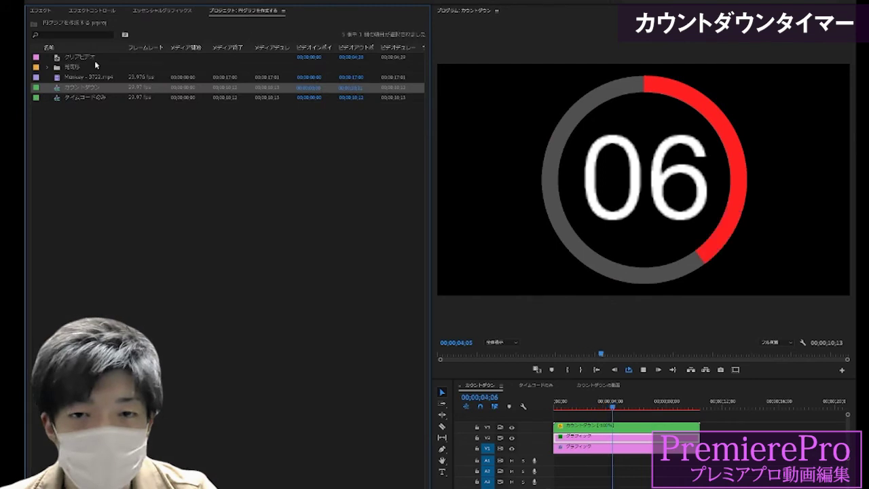
{"action": "left_click", "coordinate": [48, 67]}
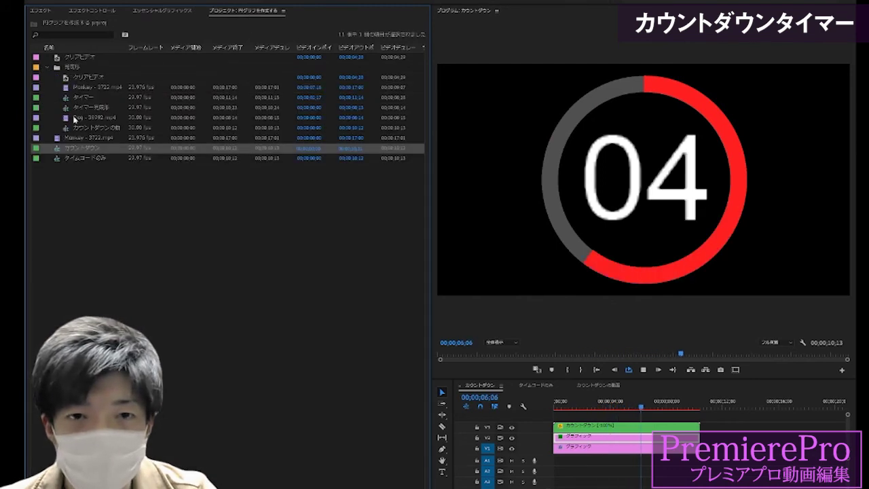
{"action": "double_click", "coordinate": [78, 127]}
Play the sequence from the start, then enlarge the program preview and timeline.
{"action": "key", "text": "Home"}
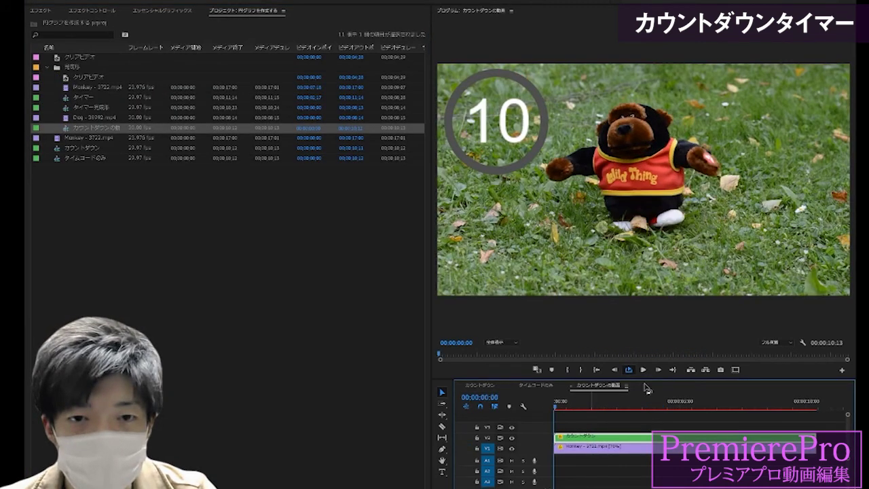
{"action": "left_click", "coordinate": [644, 369]}
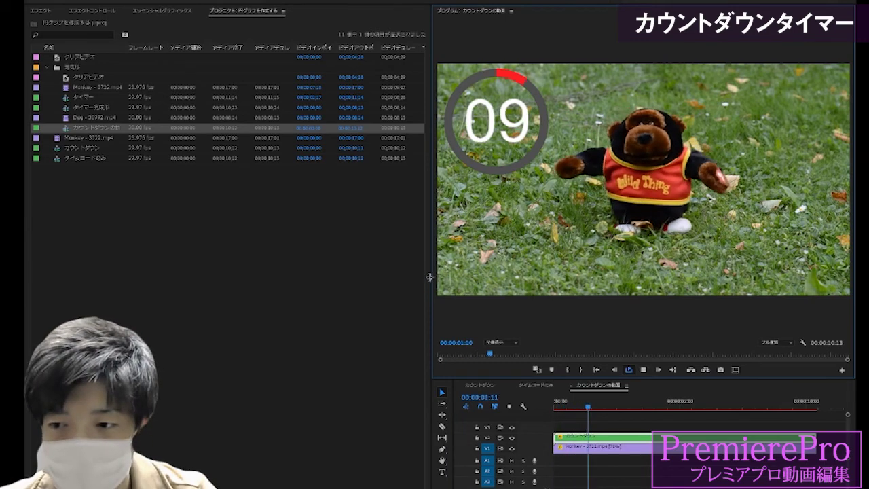
{"action": "left_click_drag", "start_coordinate": [432, 284], "coordinate": [199, 284]}
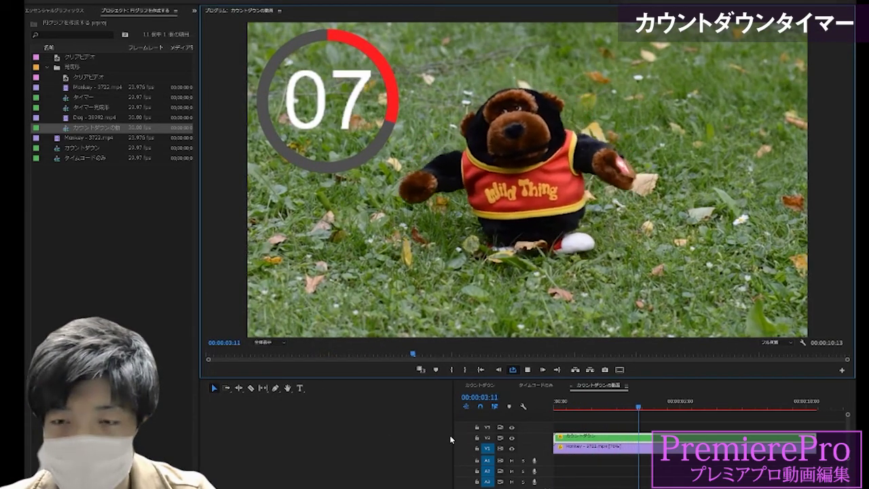
{"action": "left_click_drag", "start_coordinate": [453, 435], "coordinate": [203, 434]}
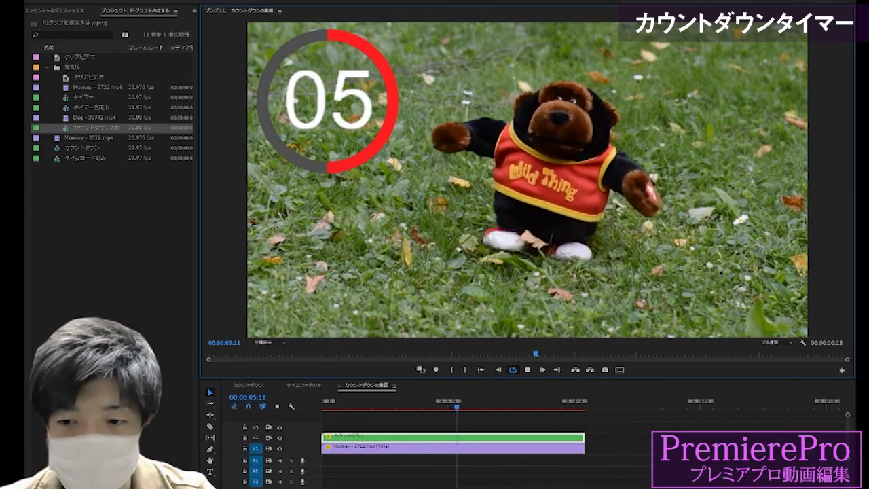